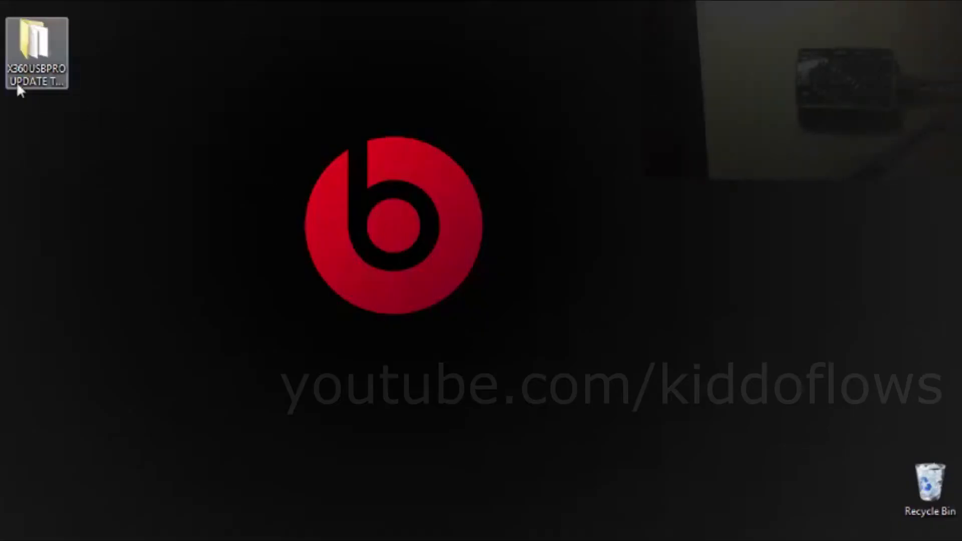
# - Show the run options for X360USB_PRO_UPDATE_TOOL_v014 inside the update tool folder
pyautogui.doubleClick(39, 81)
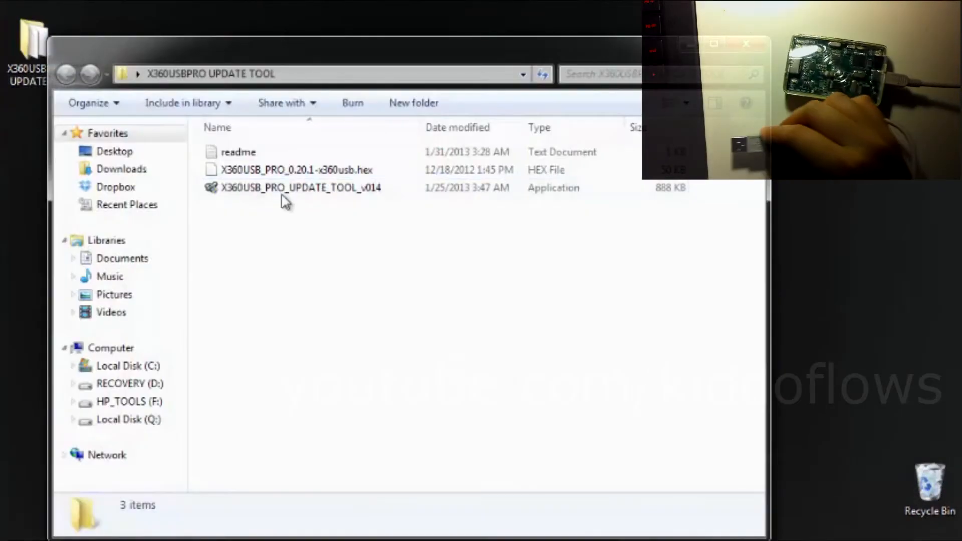
pyautogui.click(284, 194)
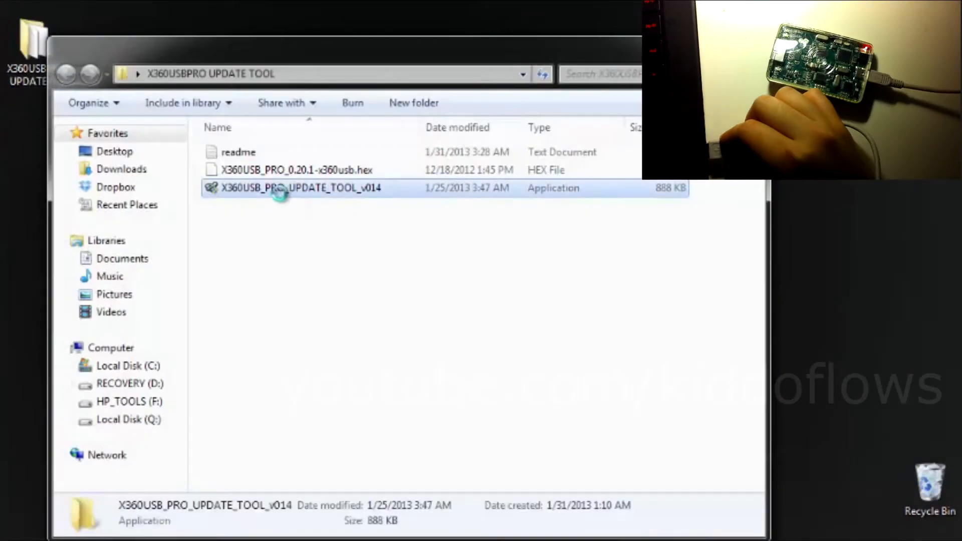
pyautogui.rightClick(284, 195)
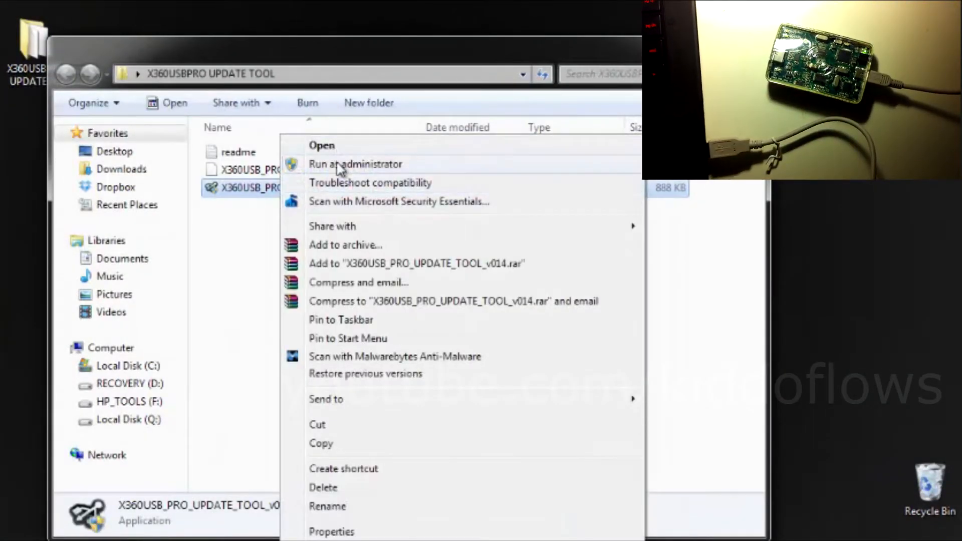
# - Launch the update tool as administrator, read the Help V1 upgrade guide, and return to the log
pyautogui.click(341, 168)
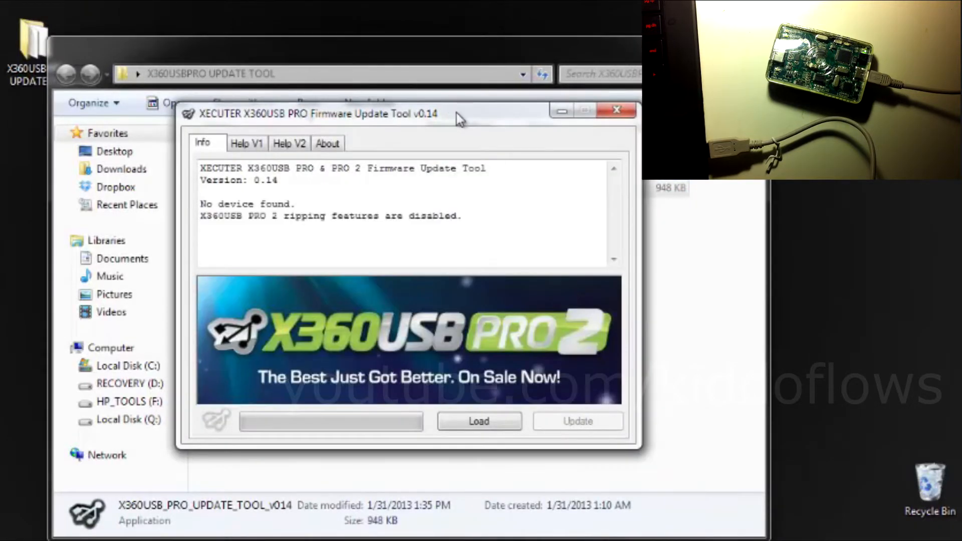
pyautogui.click(247, 143)
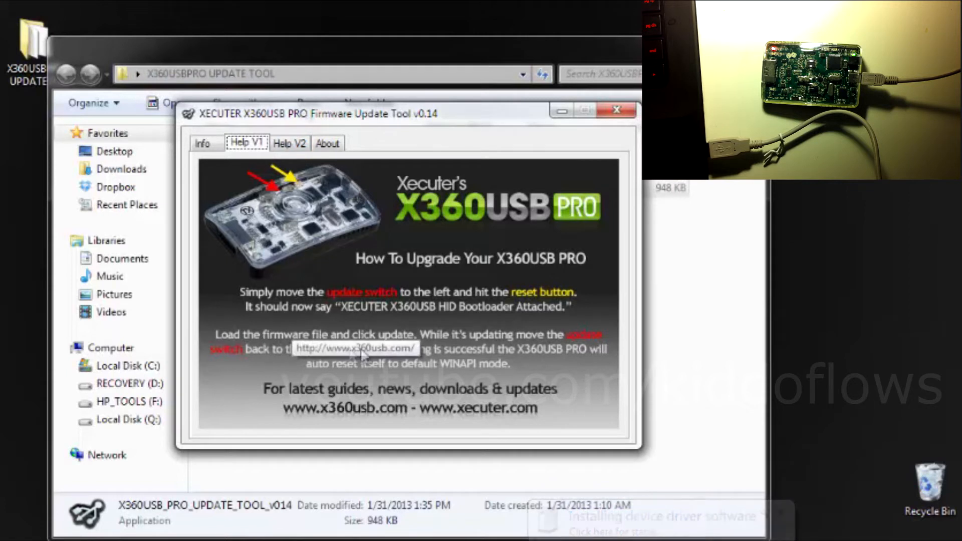
pyautogui.click(440, 342)
# - Scroll the log to read the bootloader 1.0.3 status and postpone the Windows restart
pyautogui.moveTo(615, 218); pyautogui.dragTo(614, 187)
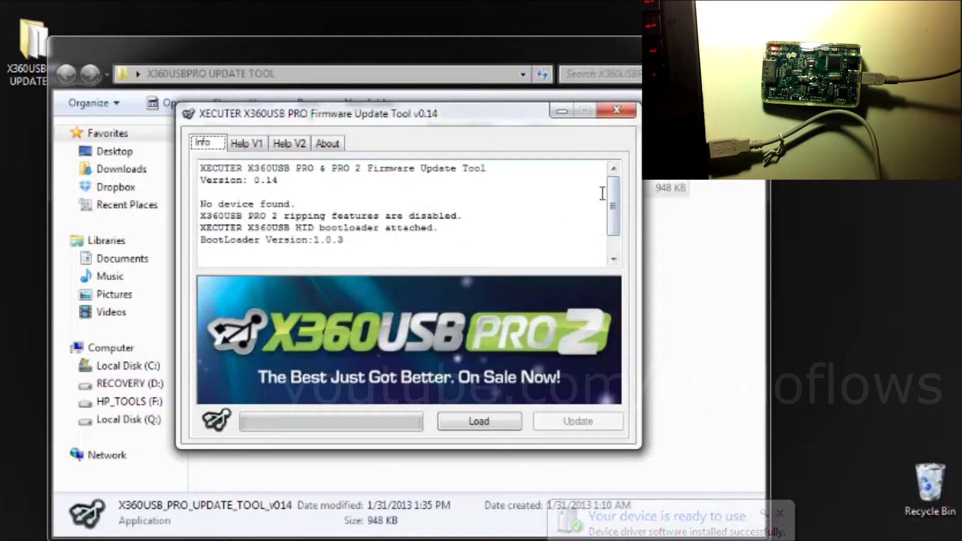
pyautogui.scroll(-2, 603, 195)
pyautogui.moveTo(616, 213); pyautogui.dragTo(619, 235)
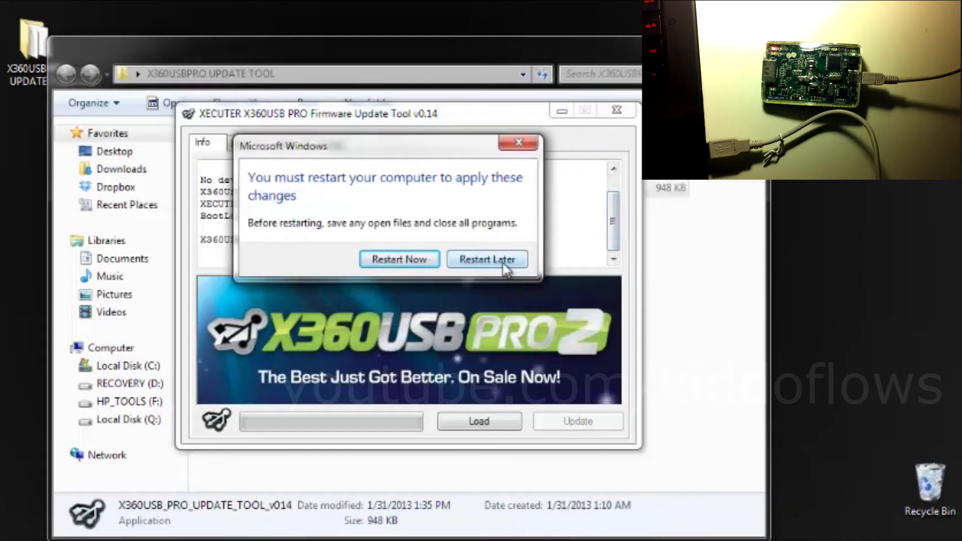
pyautogui.click(487, 259)
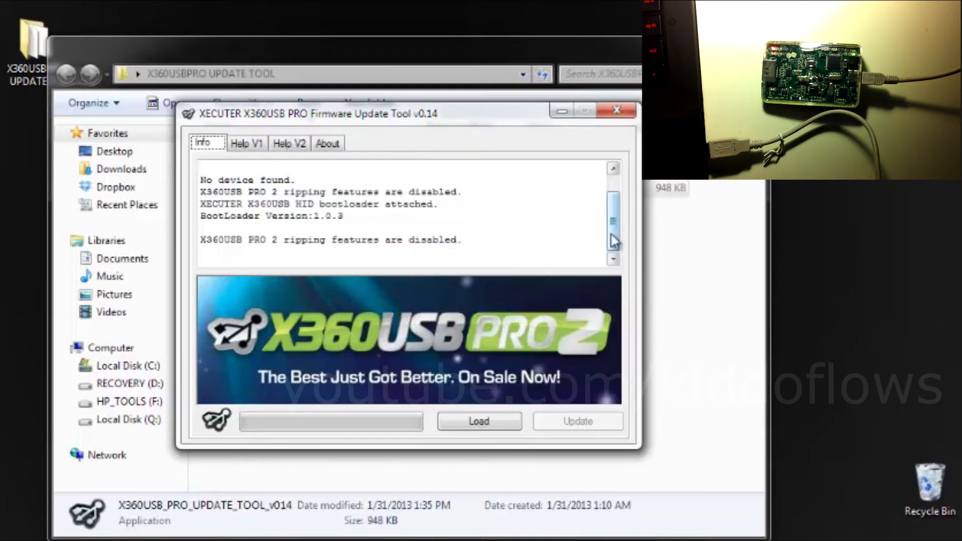
# - Load X360USB_PRO_0.20.1-x360usb.hex and flash it onto the device
pyautogui.click(477, 422)
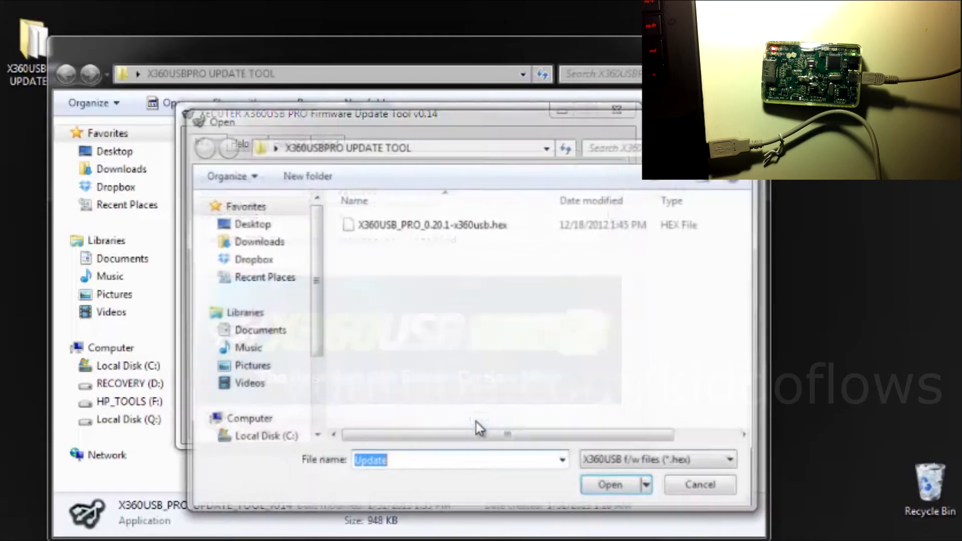
pyautogui.doubleClick(421, 225)
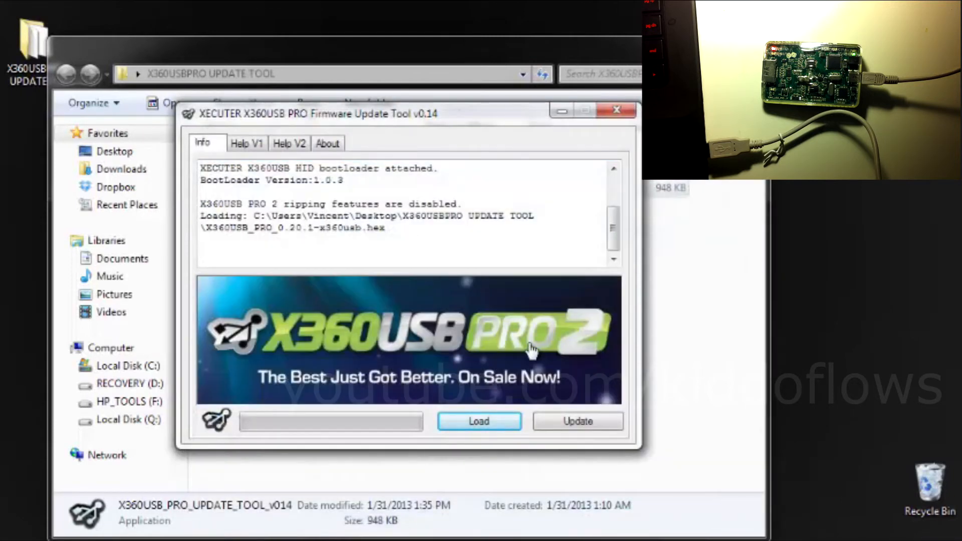
pyautogui.click(577, 422)
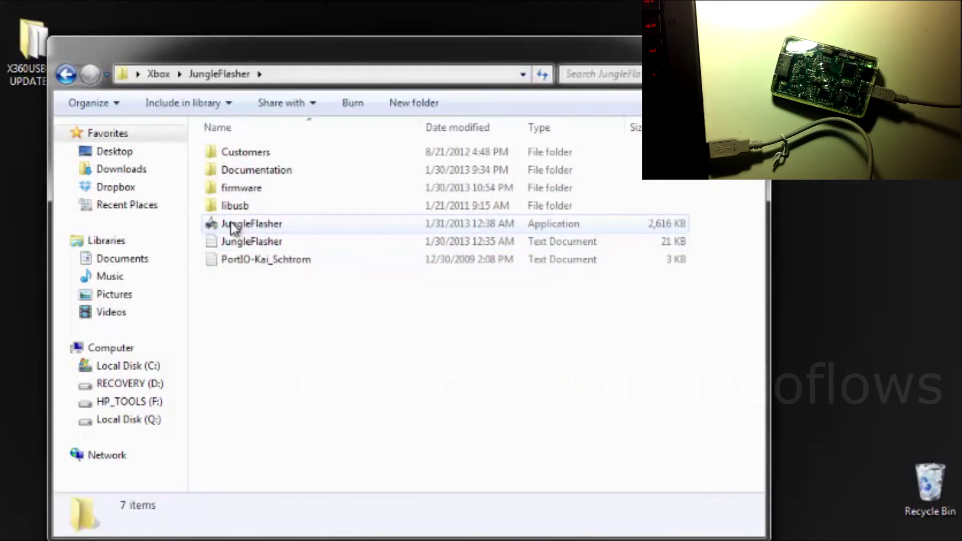
# - Launch JungleFlasher as administrator from its folder
pyautogui.rightClick(233, 227)
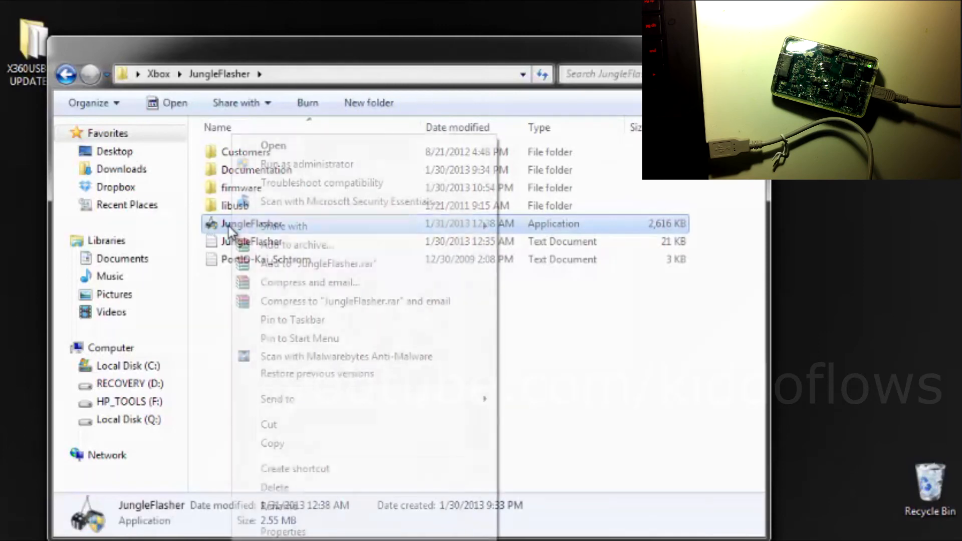
pyautogui.click(288, 171)
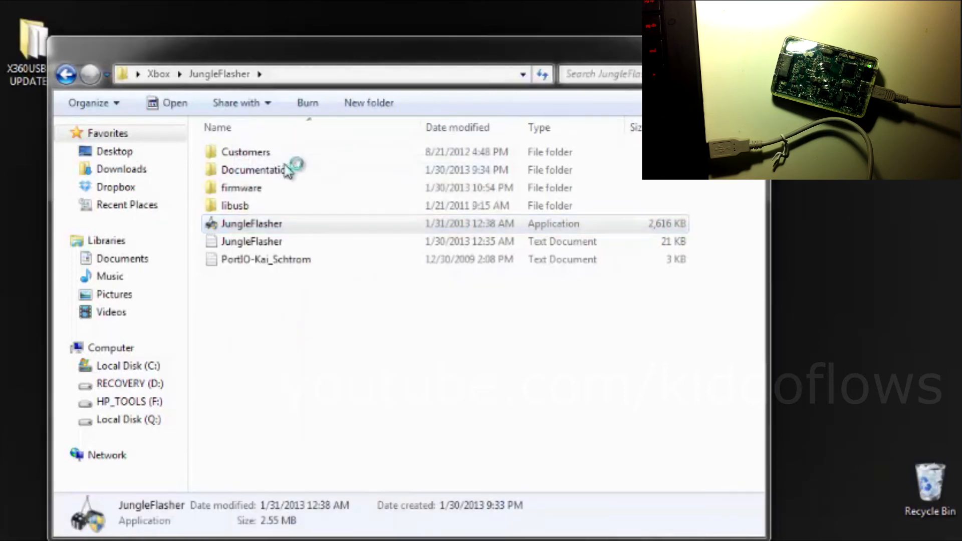